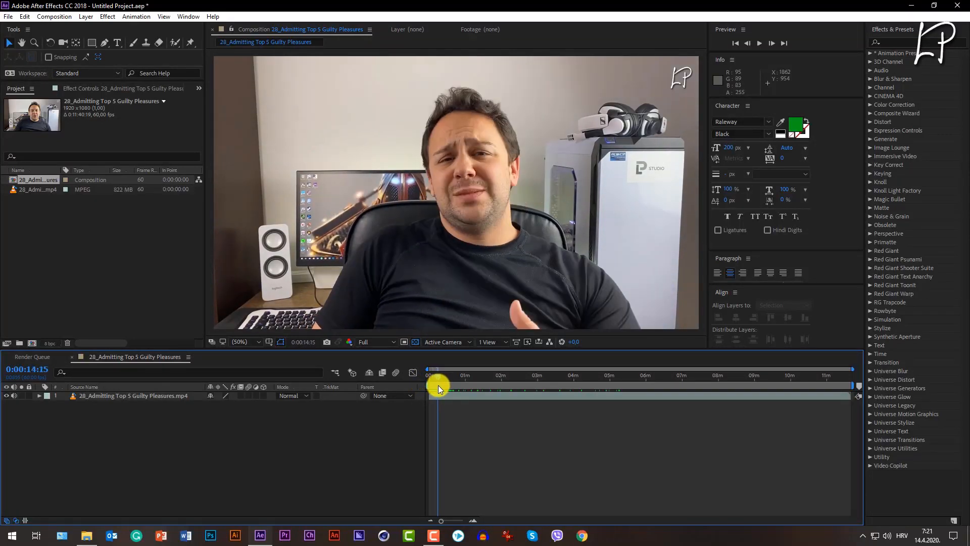
Split the video layer at 0:00:31:02 and delete the part after the cut.
{"action": "left_click", "coordinate": [113, 399]}
{"action": "key", "text": "ctrl+shift+d"}
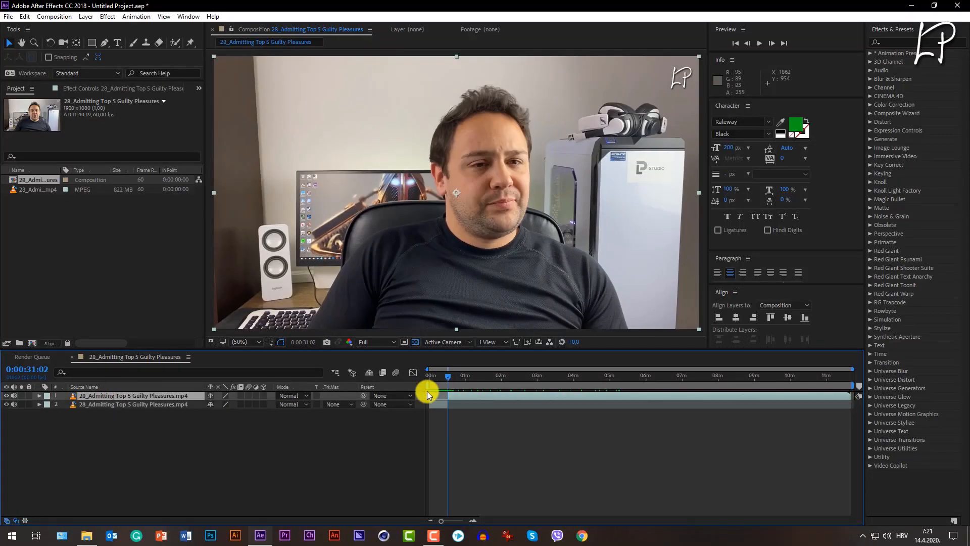
{"action": "key", "text": "Delete"}
Pre-compose the trimmed clip as "28_Admitting Top 5 Guilty Pleasures.mp4 Comp 1", open that composition and close the original one.
{"action": "left_click", "coordinate": [431, 396]}
{"action": "key", "text": "ctrl+shift+c"}
{"action": "left_click", "coordinate": [533, 335]}
{"action": "double_click", "coordinate": [112, 398]}
{"action": "left_click", "coordinate": [435, 379]}
{"action": "left_click_drag", "start_coordinate": [434, 380], "coordinate": [411, 381]}
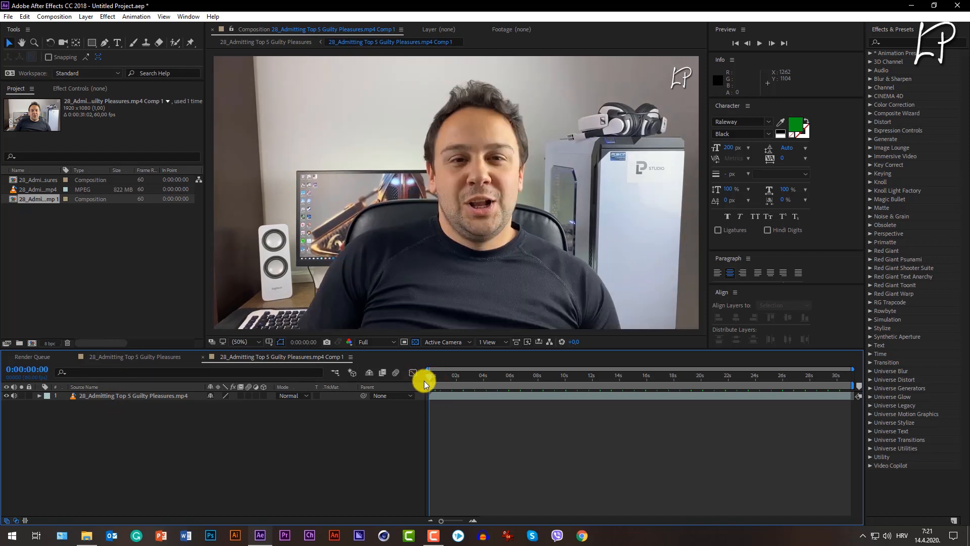
{"action": "left_click", "coordinate": [71, 357]}
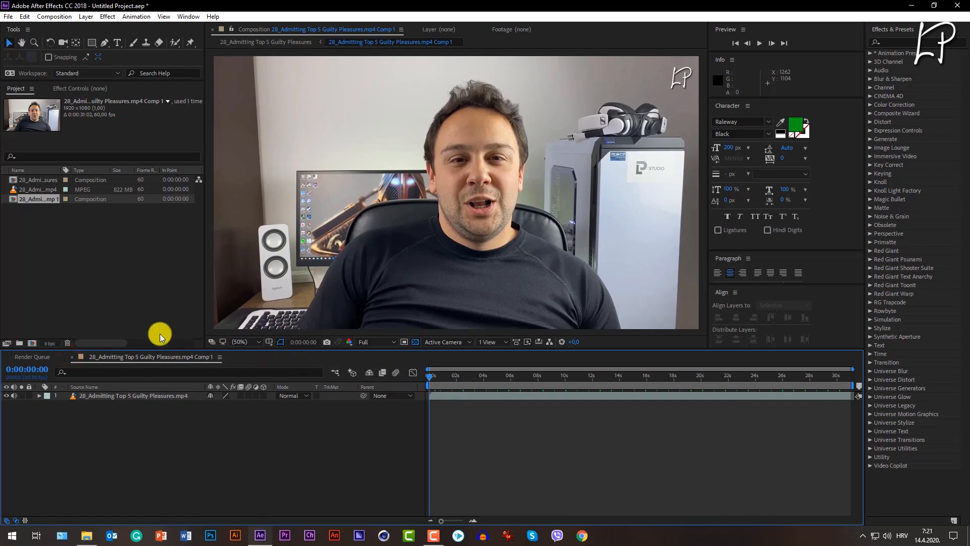
Play the clip and examine the brand logos on the speaker, the headphones and the computer case.
{"action": "key", "text": "space"}
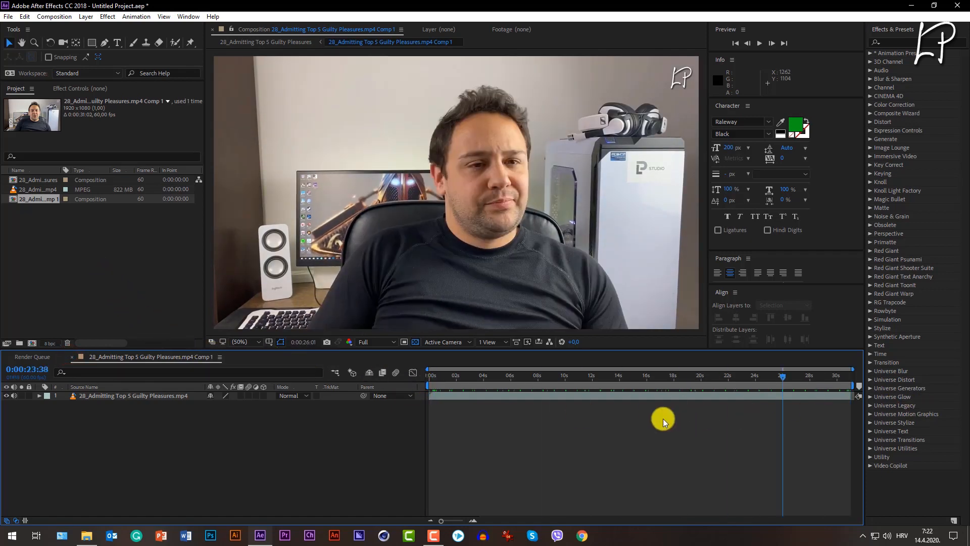
{"action": "key", "text": "space"}
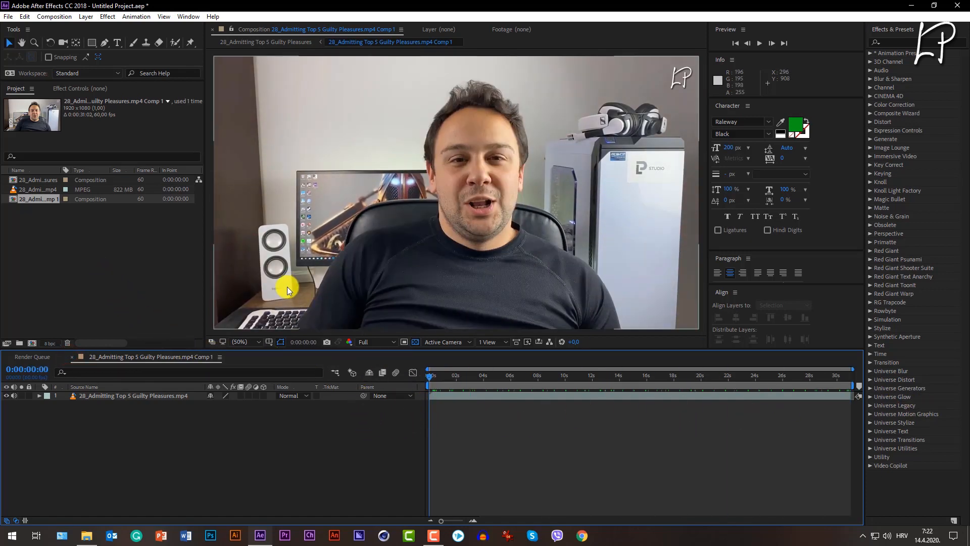
{"action": "left_click", "coordinate": [274, 294]}
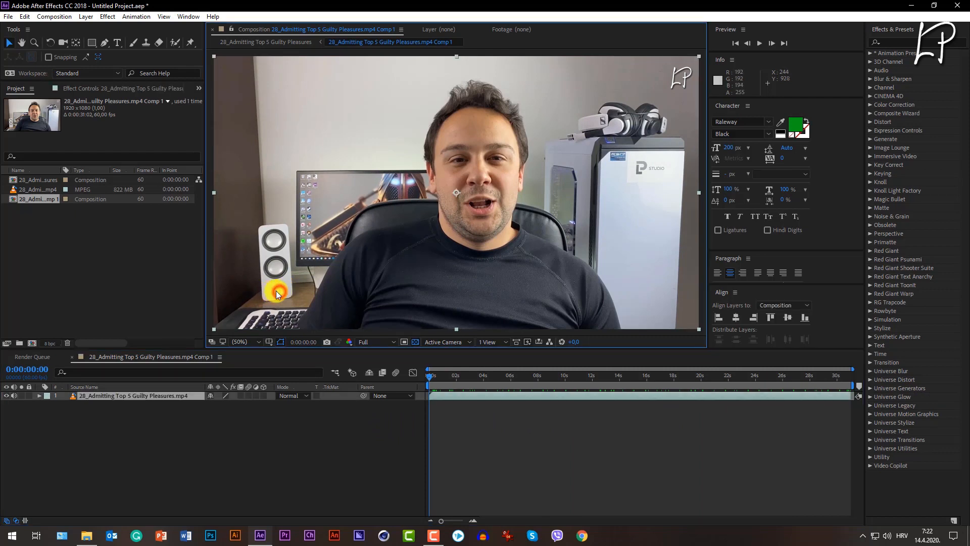
{"action": "left_click", "coordinate": [598, 120]}
{"action": "left_click", "coordinate": [641, 181]}
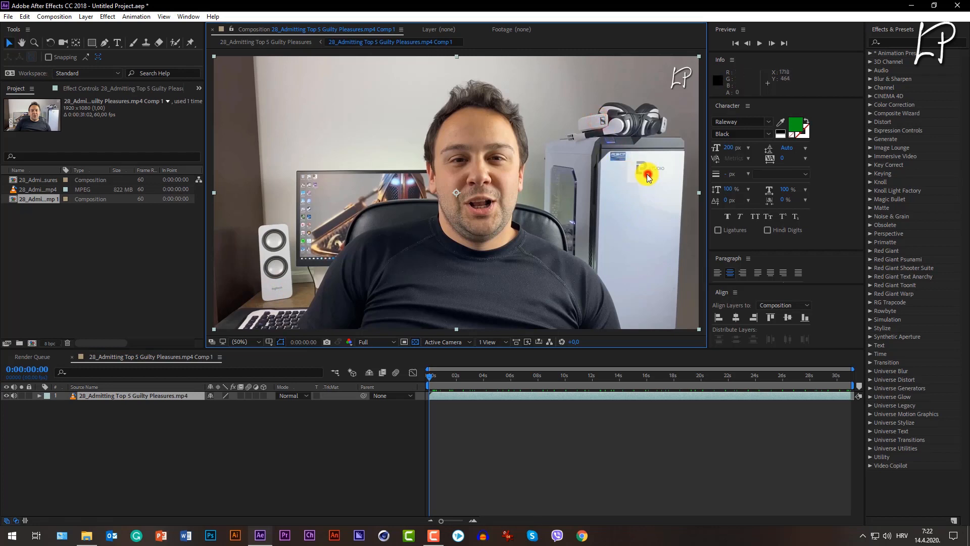
{"action": "left_click", "coordinate": [353, 441]}
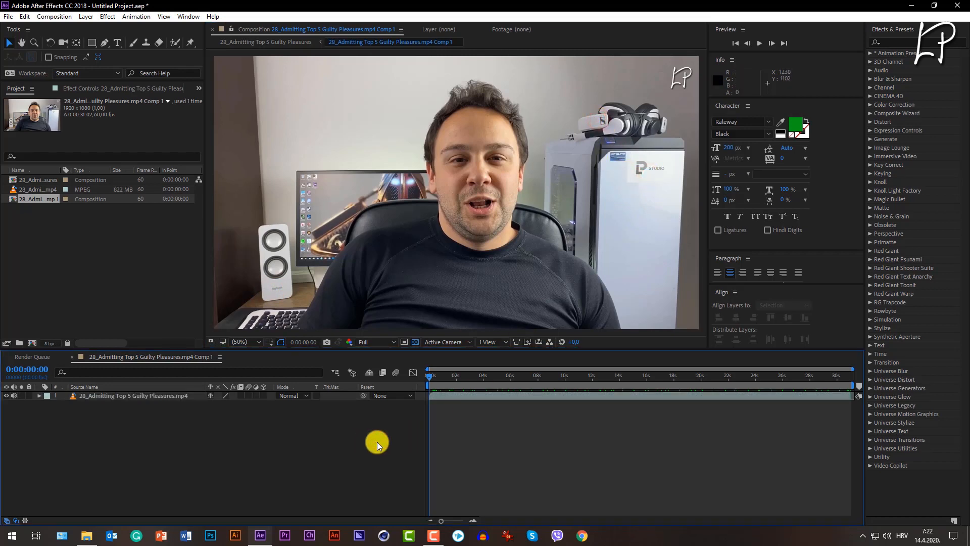
{"action": "left_click_drag", "start_coordinate": [445, 378], "coordinate": [420, 383]}
Add an adjustment layer above the video and draw a rectangular mask on it around the P Studio logo on the computer case.
{"action": "right_click", "coordinate": [184, 442]}
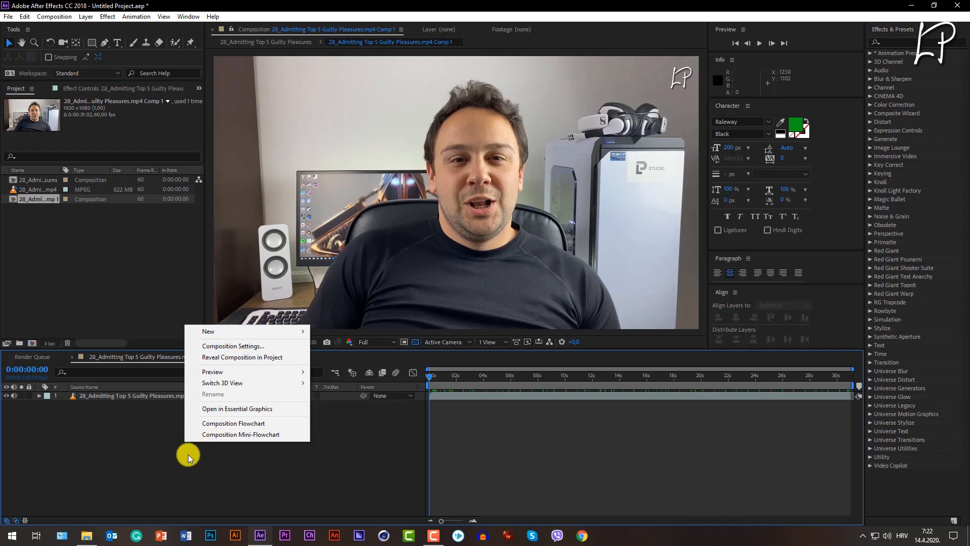
{"action": "mouse_move", "coordinate": [225, 329]}
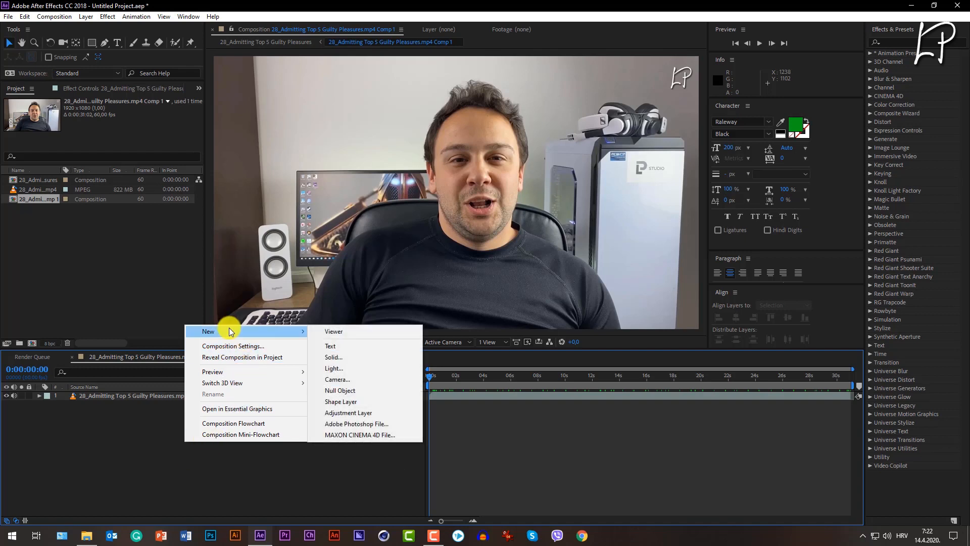
{"action": "left_click", "coordinate": [361, 413]}
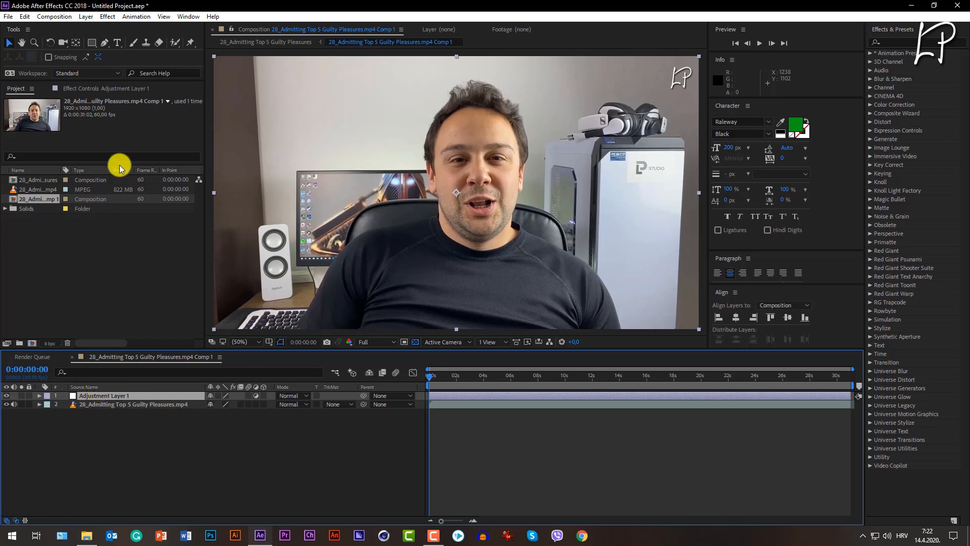
{"action": "left_click", "coordinate": [92, 44]}
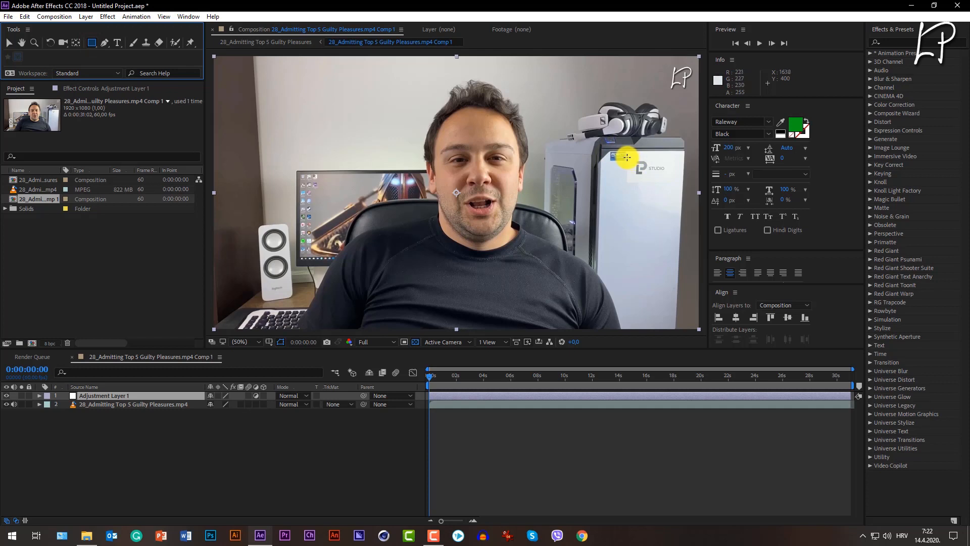
{"action": "left_click_drag", "start_coordinate": [626, 157], "coordinate": [680, 186]}
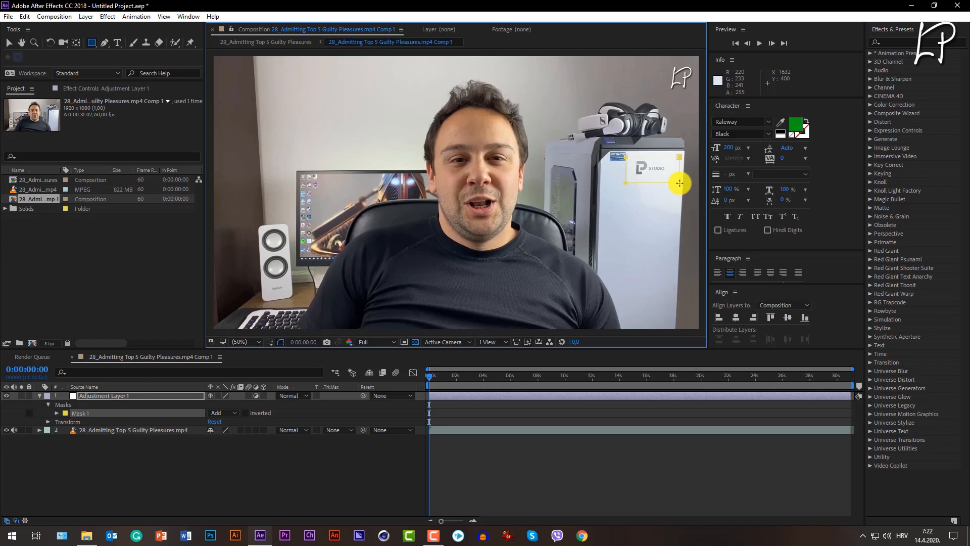
{"action": "left_click", "coordinate": [56, 413]}
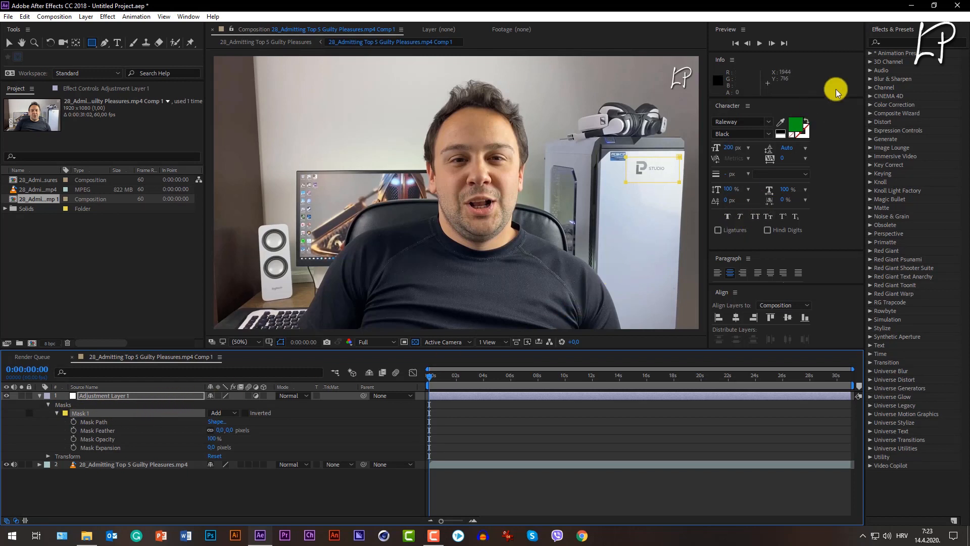
Apply the Camera Lens Blur effect from the Blur & Sharpen category to the adjustment layer.
{"action": "left_click", "coordinate": [871, 80]}
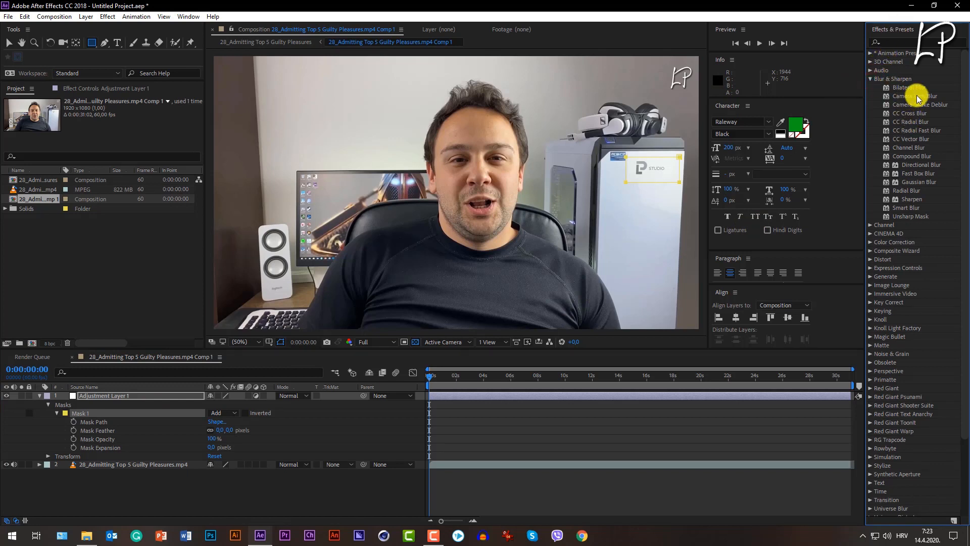
{"action": "left_click_drag", "start_coordinate": [915, 98], "coordinate": [122, 399]}
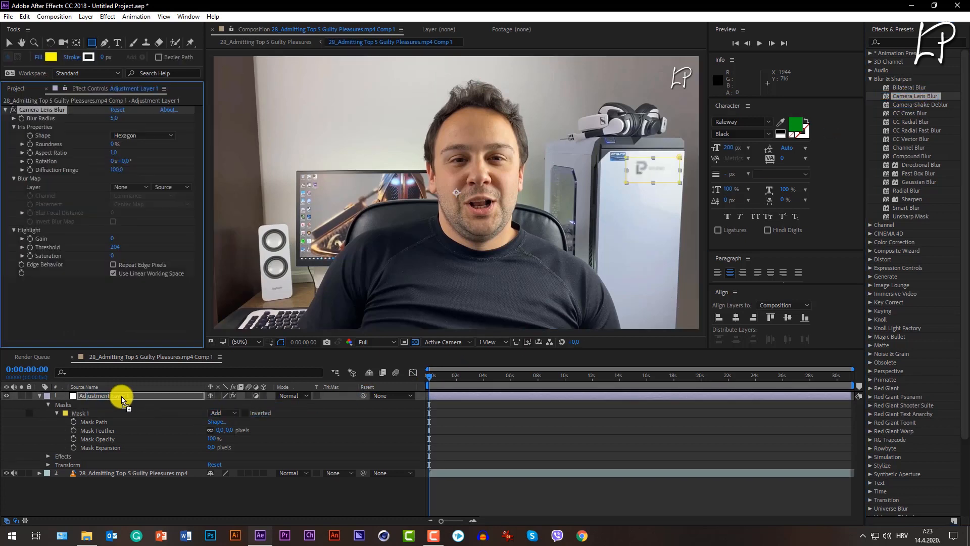
{"action": "key", "text": "v"}
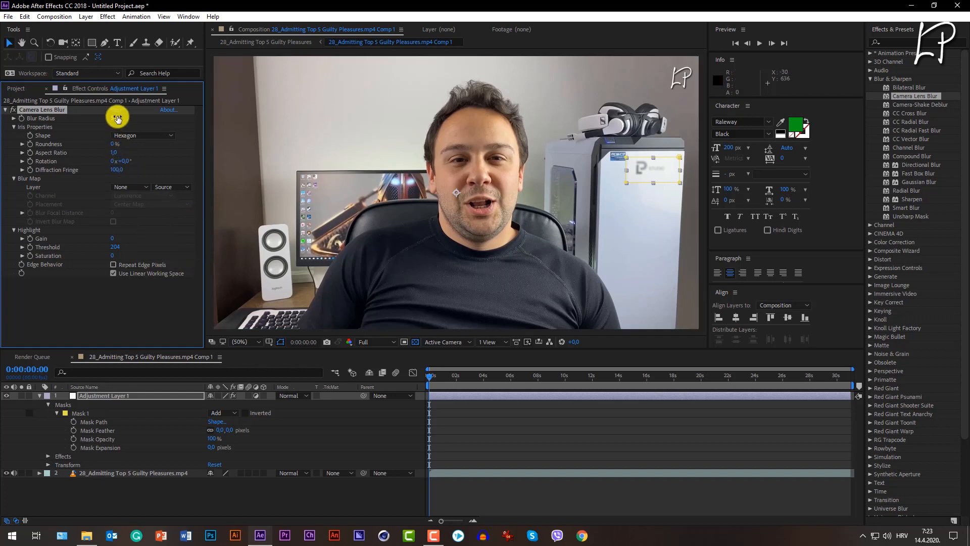
Set the Camera Lens Blur's Blur Radius to 15 and turn on Repeat Edge Pixels.
{"action": "left_click", "coordinate": [118, 118]}
{"action": "type", "text": "10"}
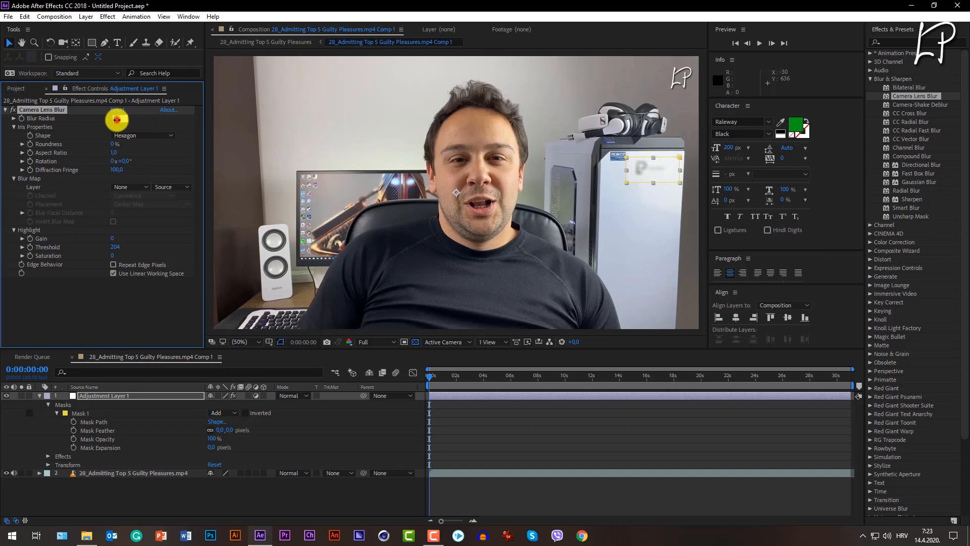
{"action": "key", "text": "Return"}
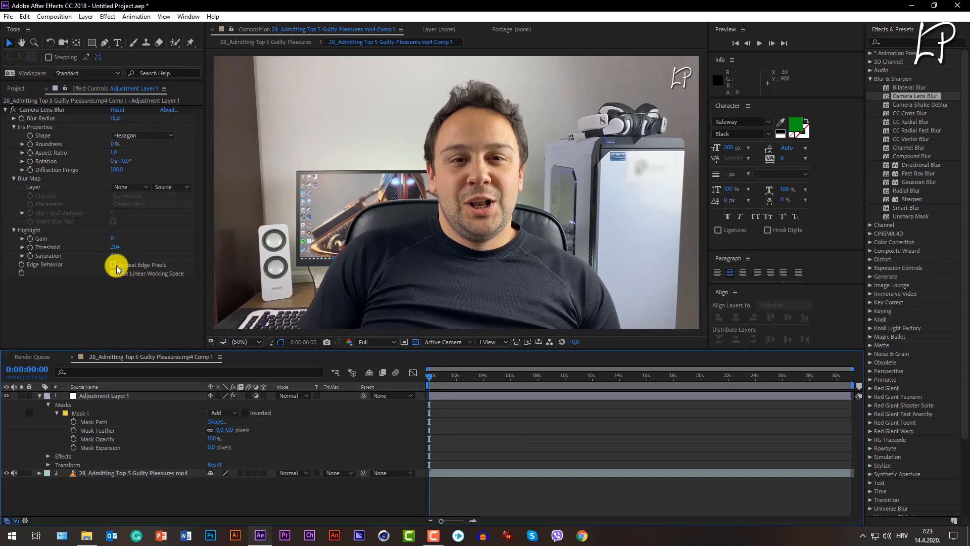
{"action": "left_click", "coordinate": [116, 268]}
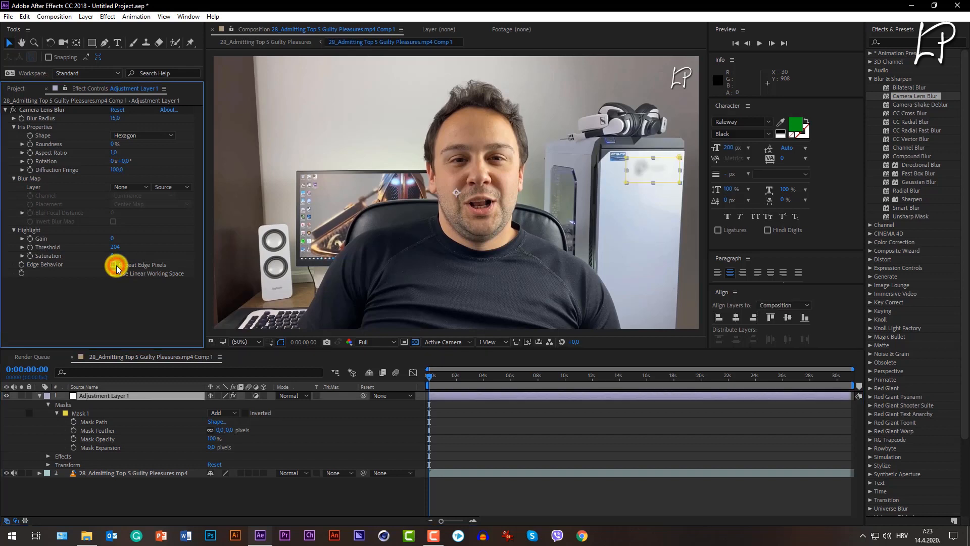
{"action": "left_click", "coordinate": [115, 266]}
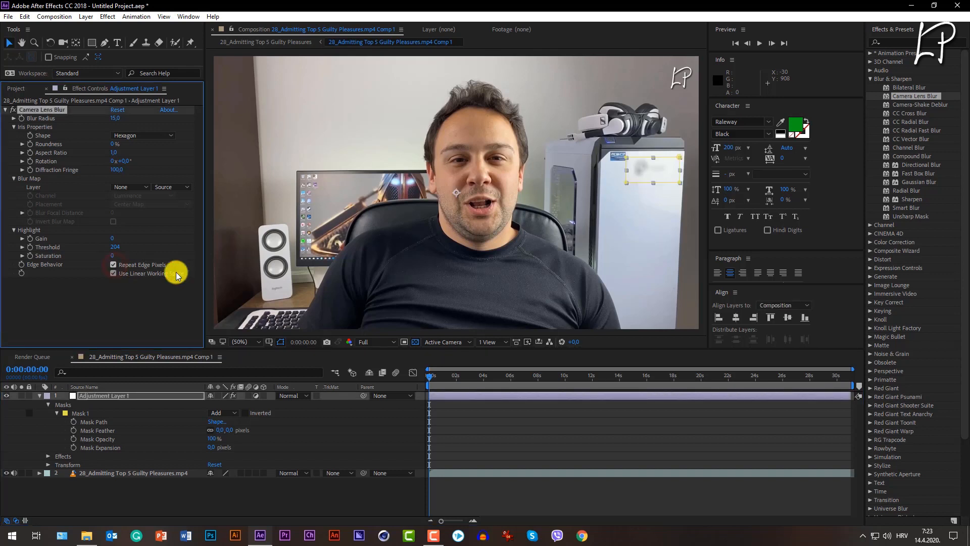
{"action": "left_click", "coordinate": [315, 500]}
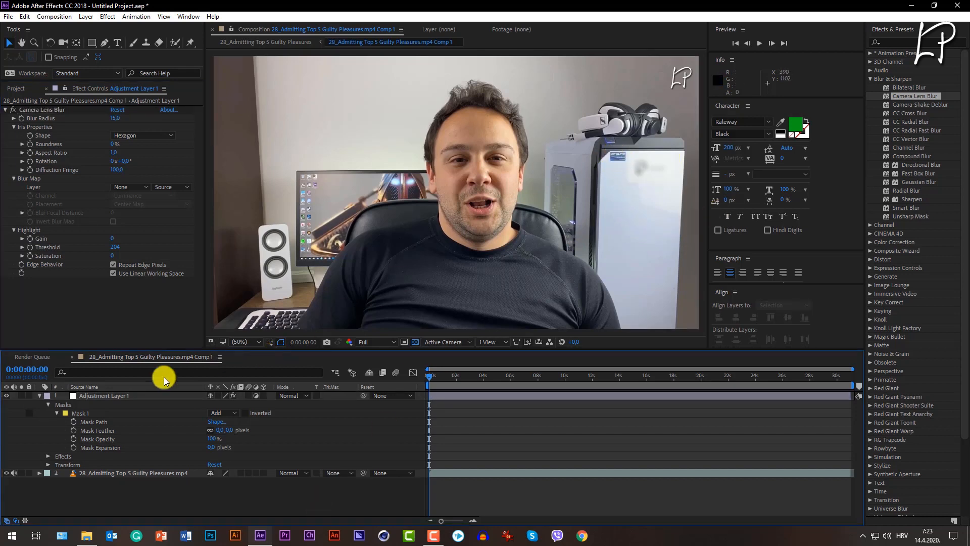
Draw a second rectangular mask on the adjustment layer over the small blue sticker at the corner of the computer case.
{"action": "left_click", "coordinate": [114, 396]}
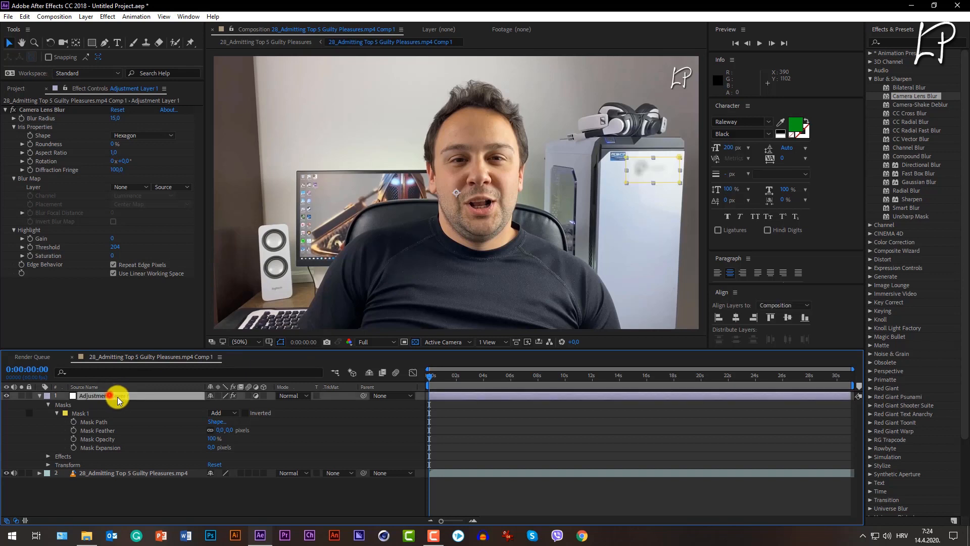
{"action": "left_click", "coordinate": [92, 43]}
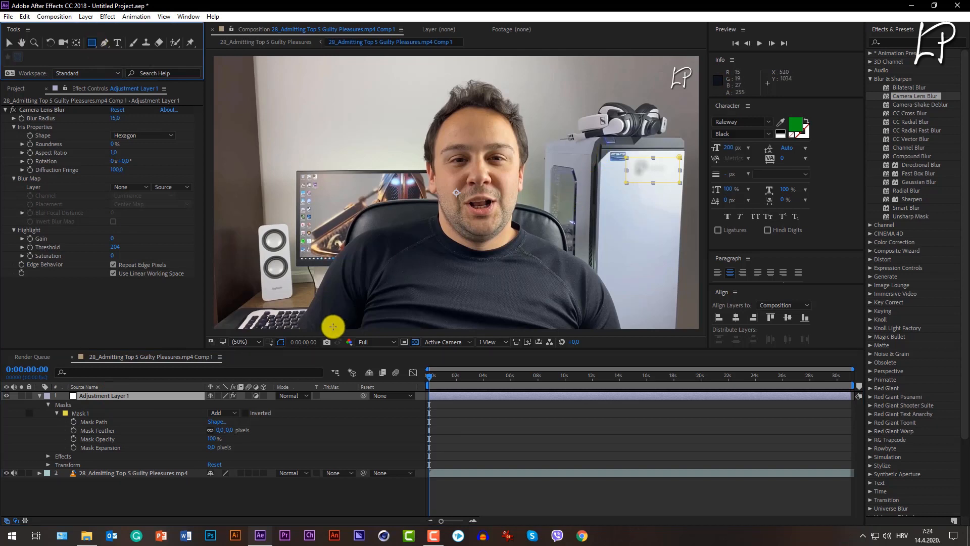
{"action": "left_click", "coordinate": [253, 341]}
{"action": "left_click", "coordinate": [268, 262]}
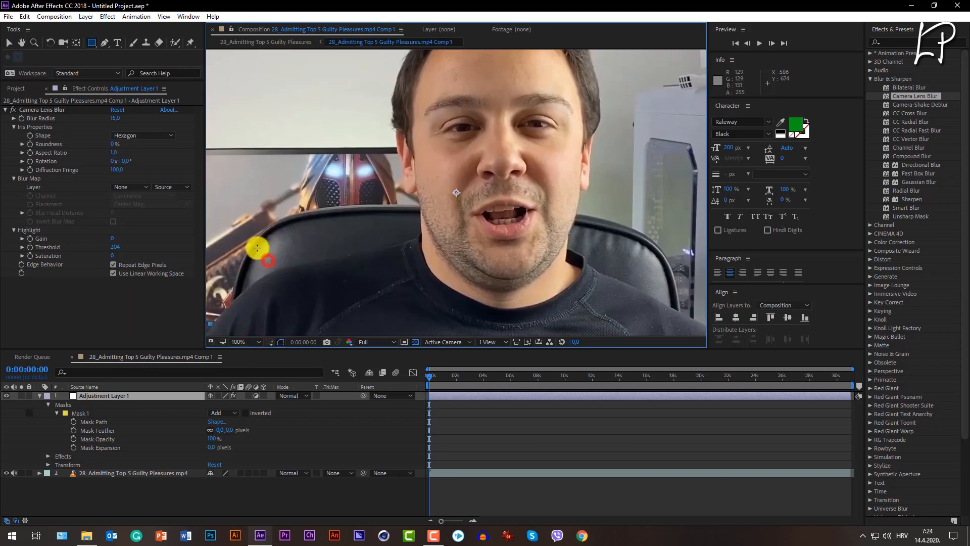
{"action": "left_click", "coordinate": [22, 42]}
{"action": "left_click_drag", "start_coordinate": [537, 168], "coordinate": [301, 210]}
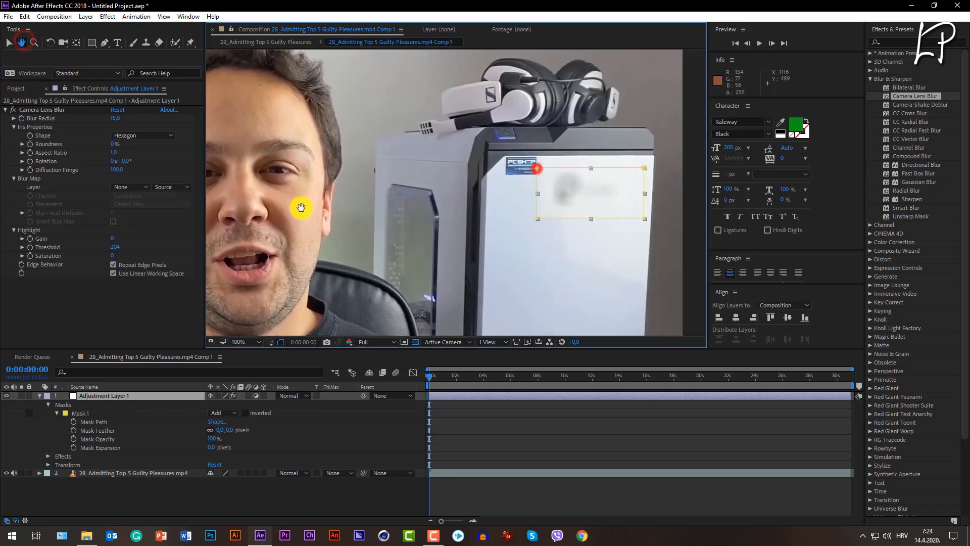
{"action": "left_click_drag", "start_coordinate": [467, 195], "coordinate": [311, 207]}
{"action": "left_click", "coordinate": [95, 44]}
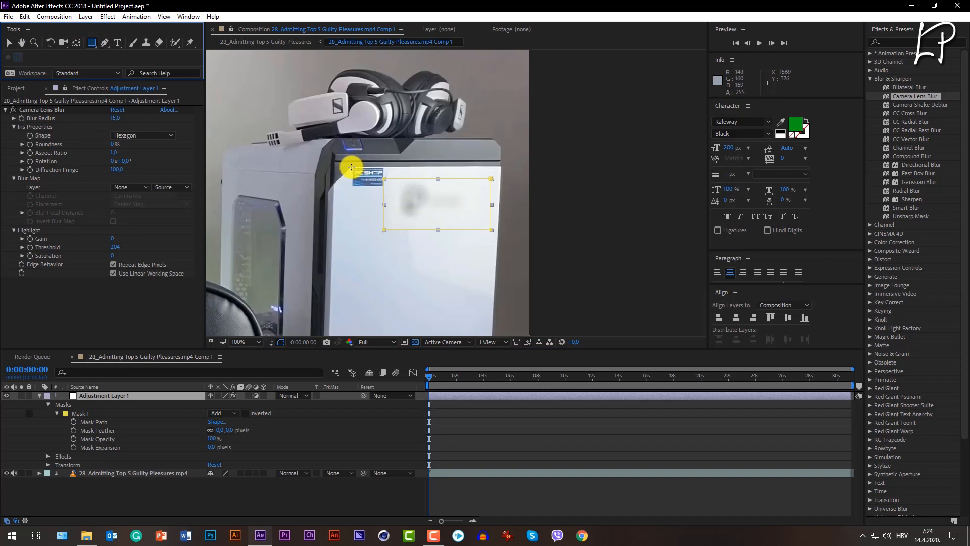
{"action": "left_click_drag", "start_coordinate": [351, 167], "coordinate": [386, 191]}
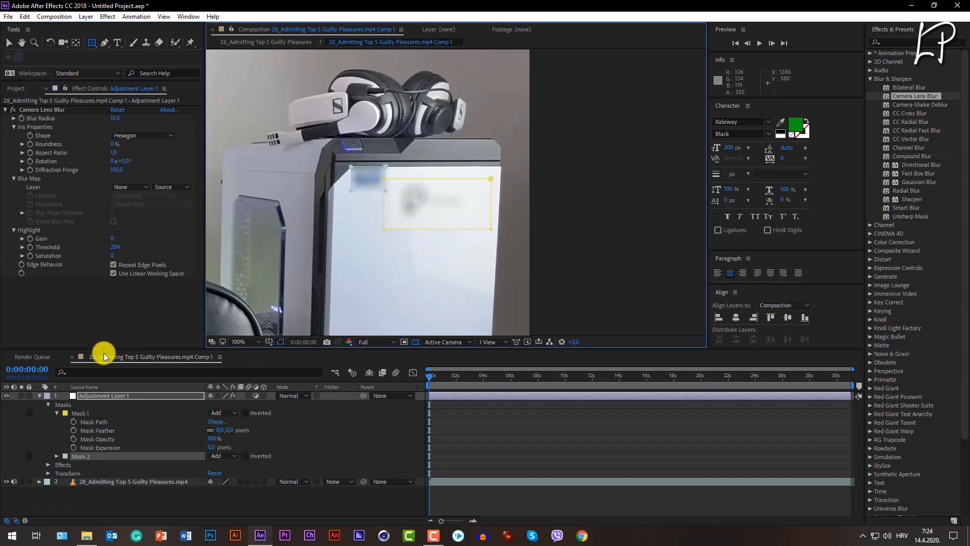
Draw a third rectangular mask on the adjustment layer over the logo near the speaker's base and collapse the layer's properties.
{"action": "left_click", "coordinate": [277, 505]}
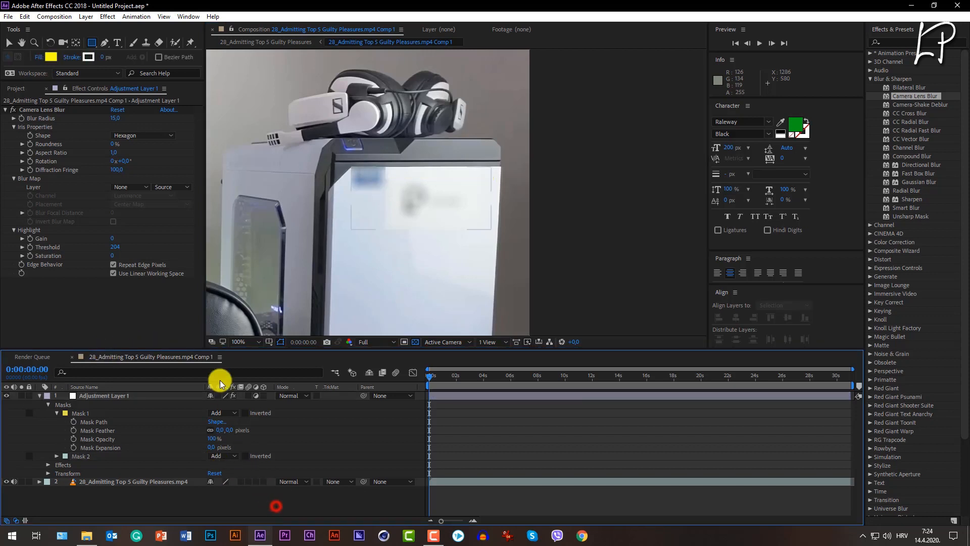
{"action": "left_click", "coordinate": [238, 341]}
{"action": "left_click", "coordinate": [249, 160]}
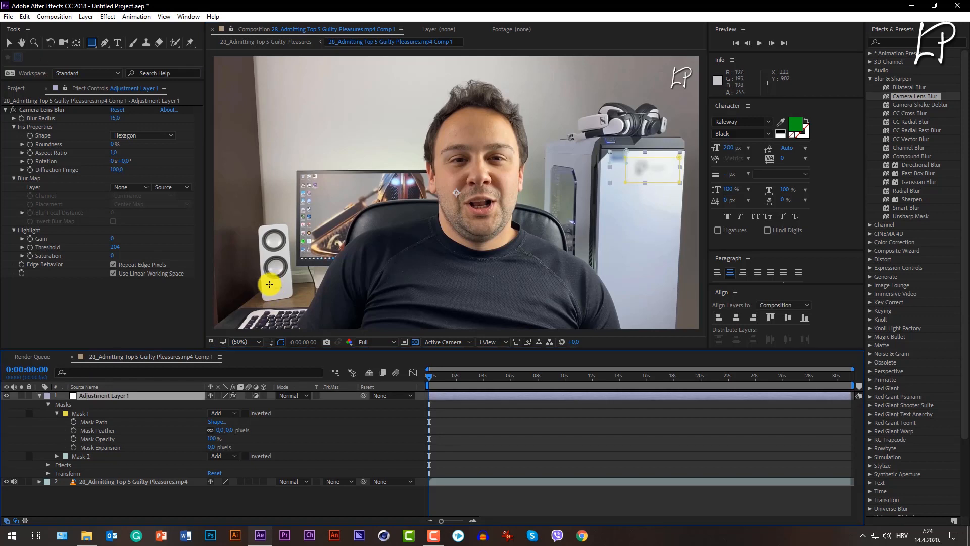
{"action": "left_click_drag", "start_coordinate": [269, 283], "coordinate": [290, 296]}
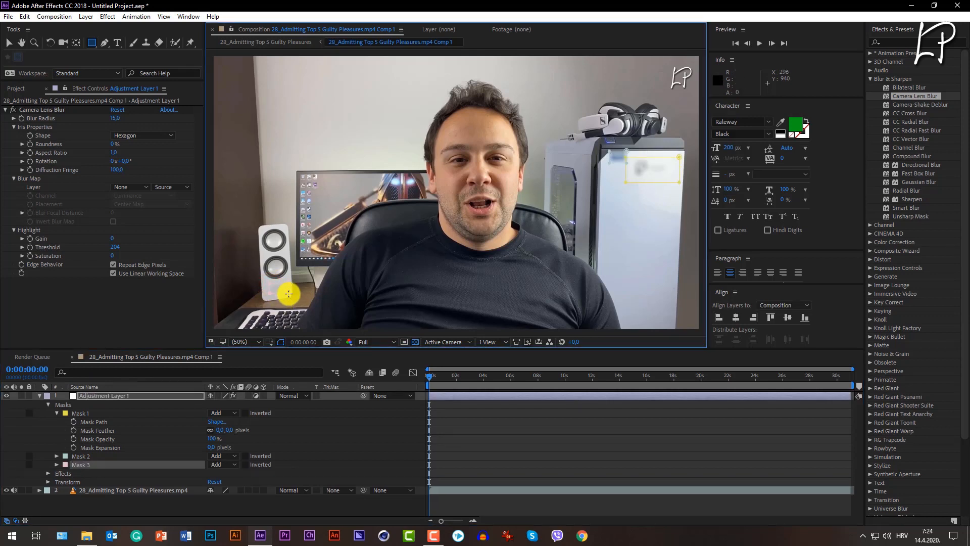
{"action": "left_click", "coordinate": [44, 397]}
{"action": "left_click", "coordinate": [40, 397]}
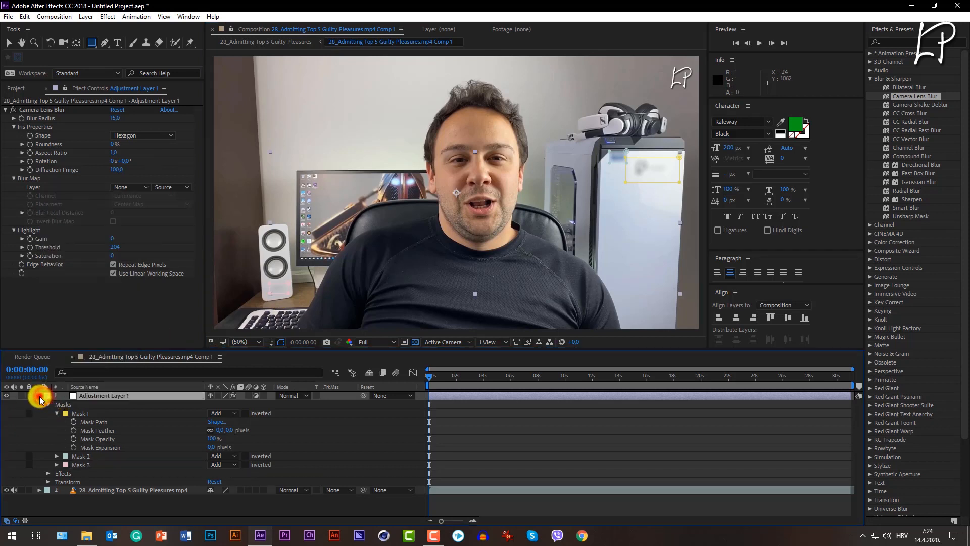
{"action": "left_click", "coordinate": [39, 397]}
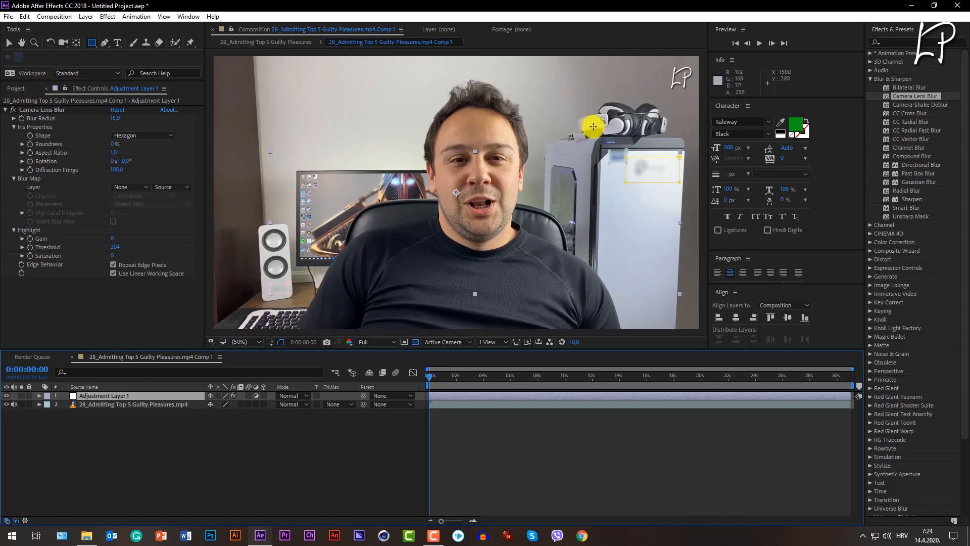
Draw a fourth small rectangular mask on the adjustment layer over the headphones' logo and collapse the layer's properties.
{"action": "left_click_drag", "start_coordinate": [598, 118], "coordinate": [606, 128]}
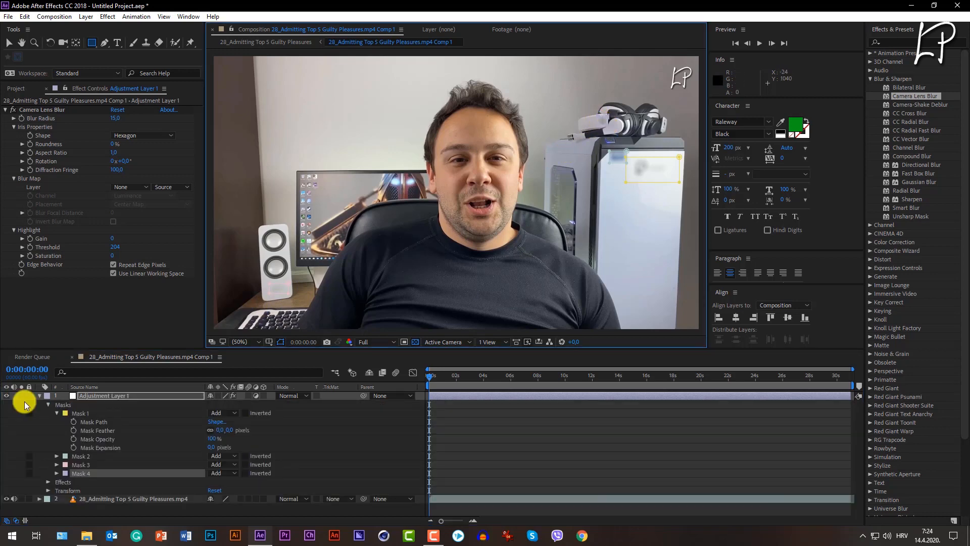
{"action": "left_click", "coordinate": [40, 395]}
{"action": "key", "text": "v"}
Scrub through the clip to check the blurred logos and shorten the work area to about the first half second.
{"action": "left_click_drag", "start_coordinate": [429, 376], "coordinate": [556, 389]}
{"action": "left_click", "coordinate": [759, 45]}
{"action": "left_click_drag", "start_coordinate": [853, 385], "coordinate": [435, 405]}
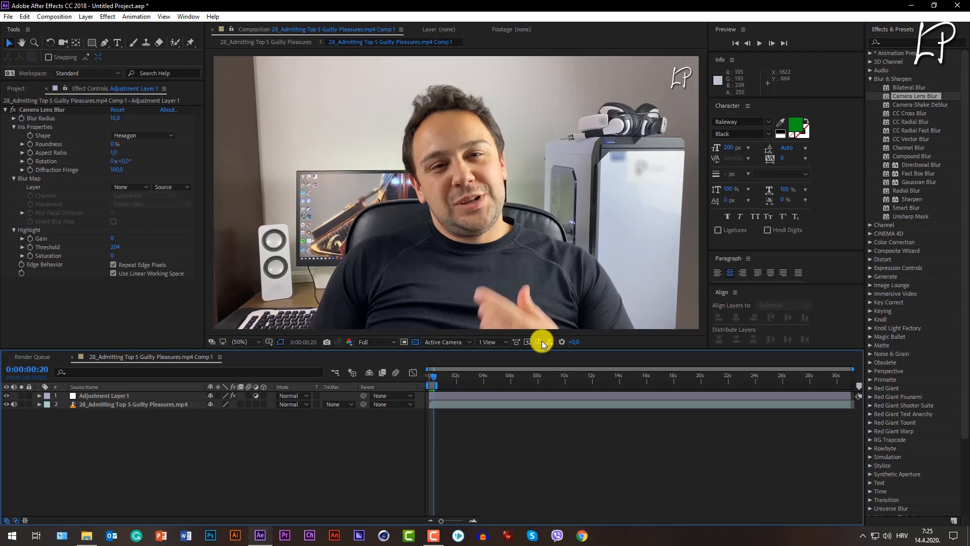
Preview the shortened work area from the start of the clip to check the blurred logos.
{"action": "left_click", "coordinate": [426, 379]}
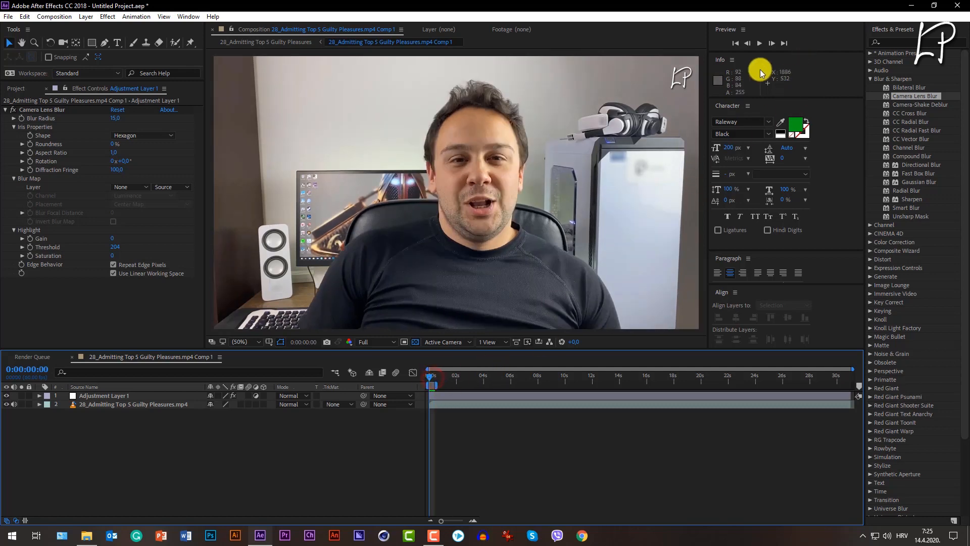
{"action": "left_click", "coordinate": [759, 44]}
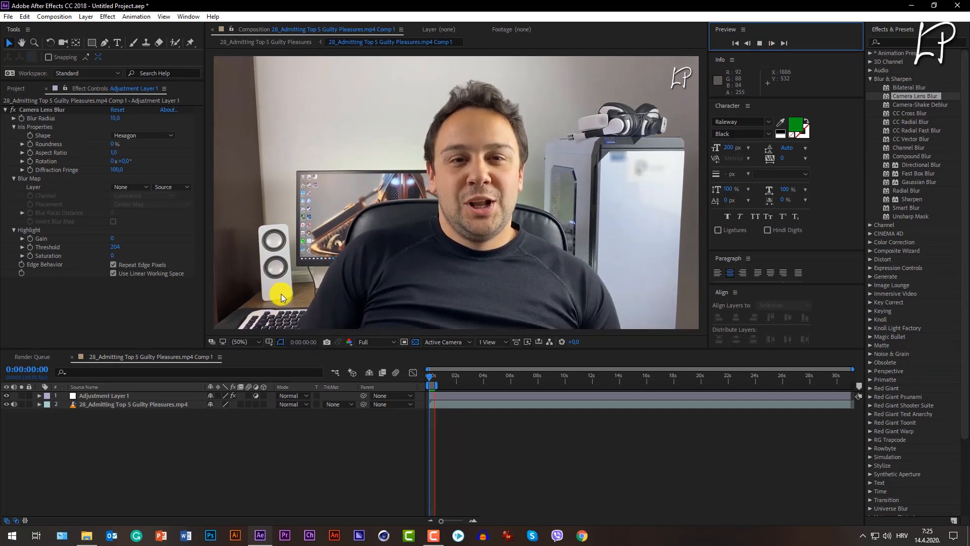
{"action": "left_click", "coordinate": [426, 378]}
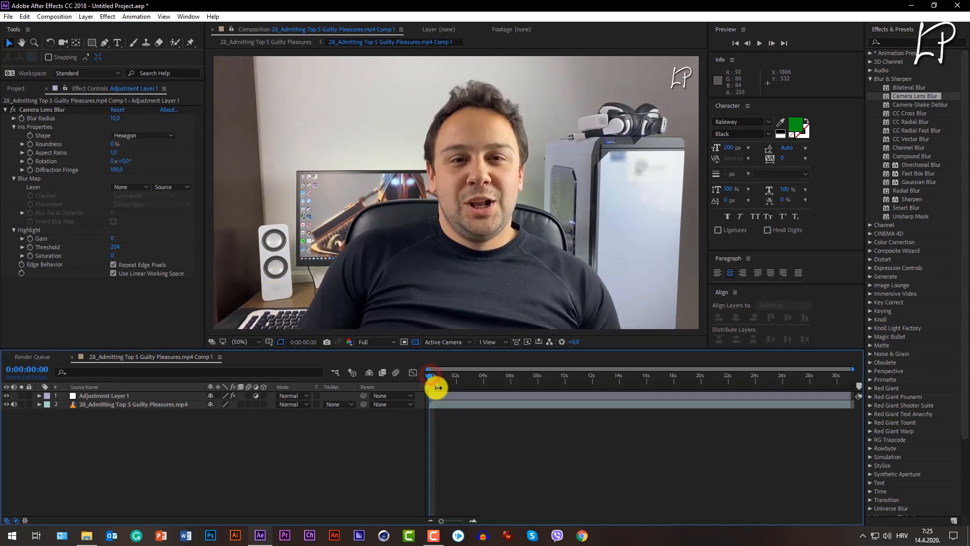
Extend the work area to the end of the clip and preview the blurred footage from the start.
{"action": "left_click_drag", "start_coordinate": [438, 387], "coordinate": [857, 392]}
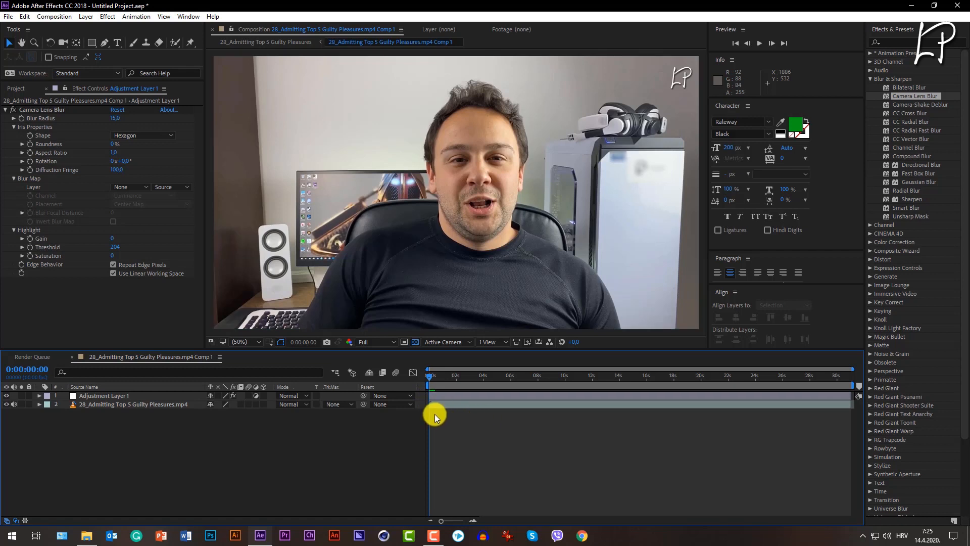
{"action": "left_click", "coordinate": [759, 43]}
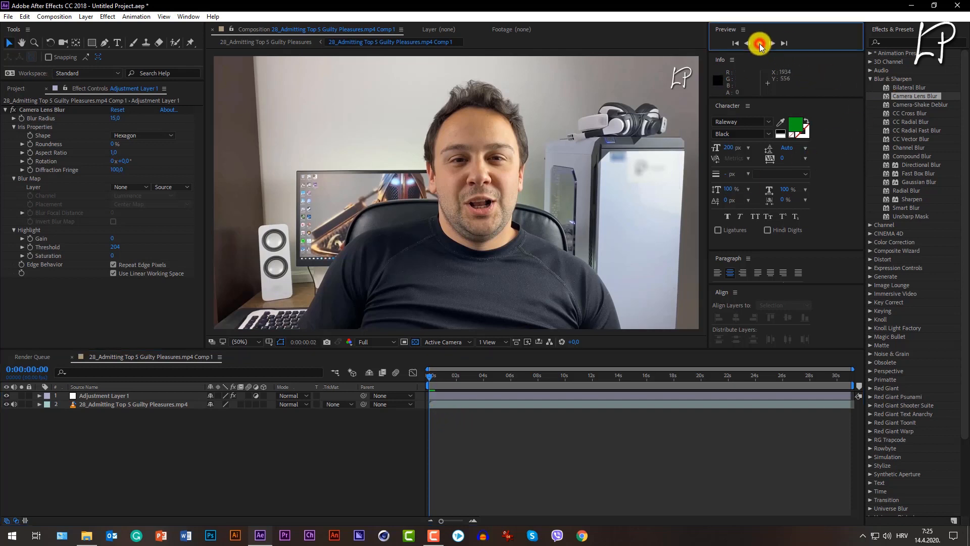
{"action": "left_click", "coordinate": [444, 377]}
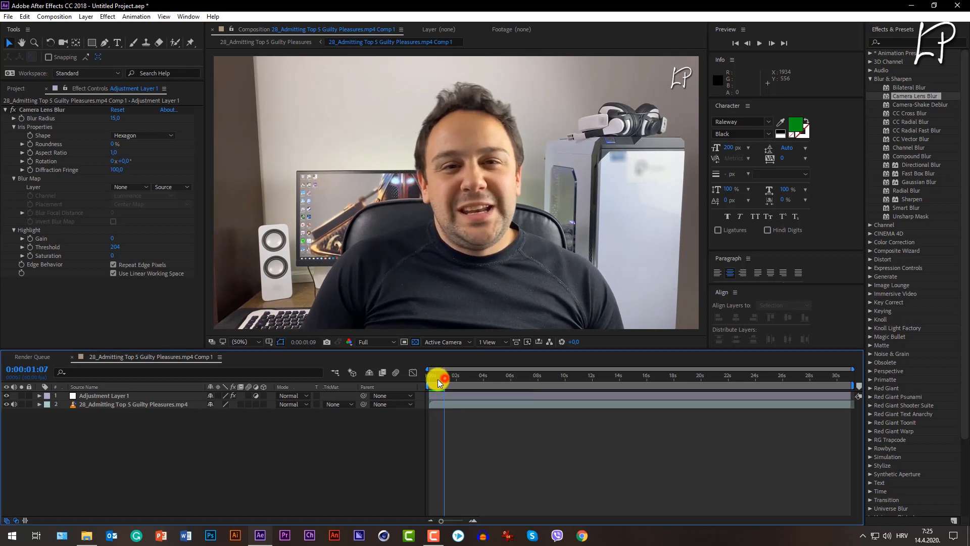
{"action": "left_click", "coordinate": [760, 43]}
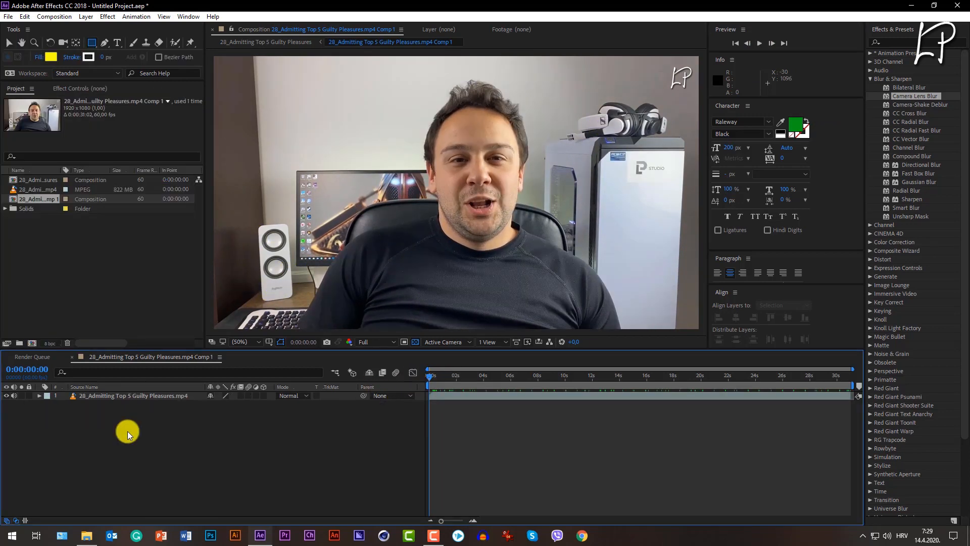
Draw a small yellow rectangle shape over the logo near the speaker's base, working at 100% magnification.
{"action": "left_click", "coordinate": [247, 340]}
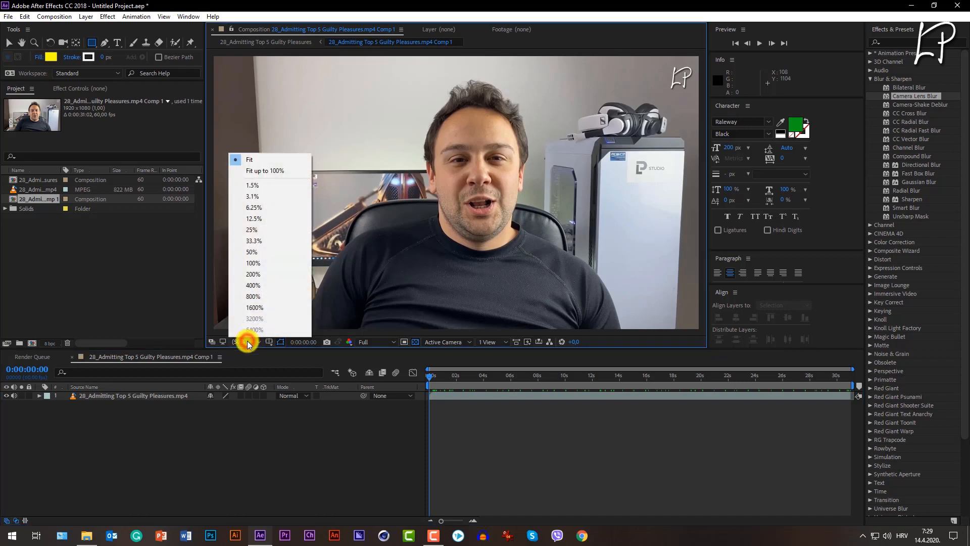
{"action": "left_click", "coordinate": [247, 340]}
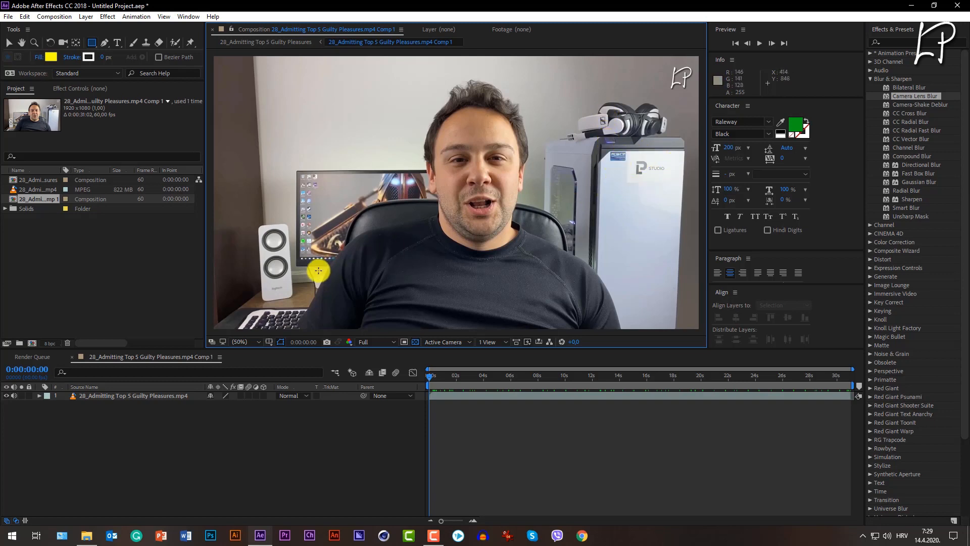
{"action": "left_click", "coordinate": [255, 338]}
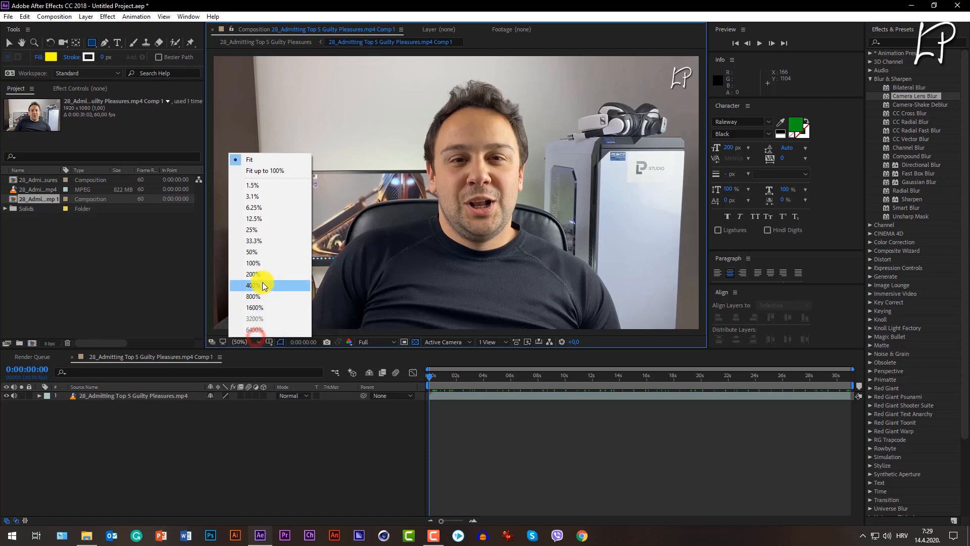
{"action": "left_click", "coordinate": [254, 263]}
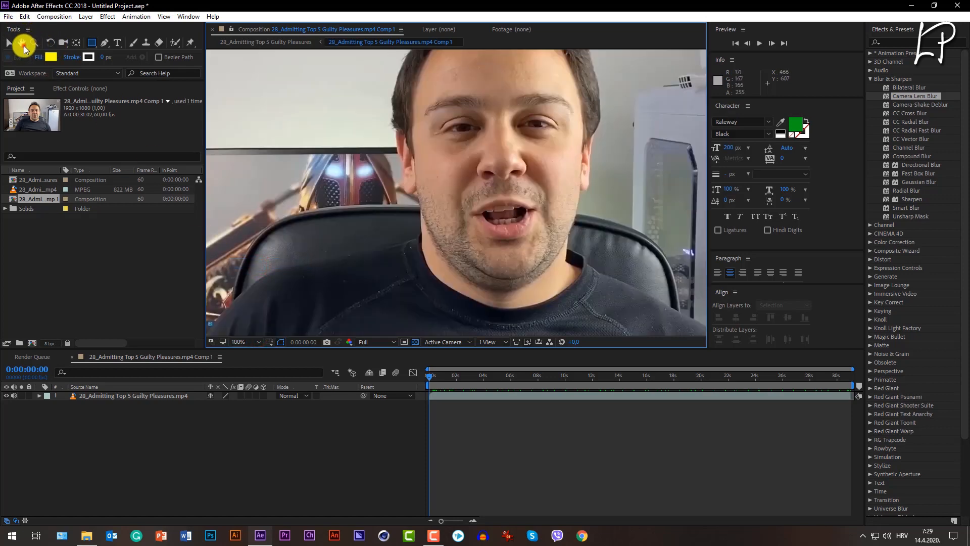
{"action": "left_click", "coordinate": [21, 43]}
{"action": "left_click_drag", "start_coordinate": [232, 234], "coordinate": [455, 180]}
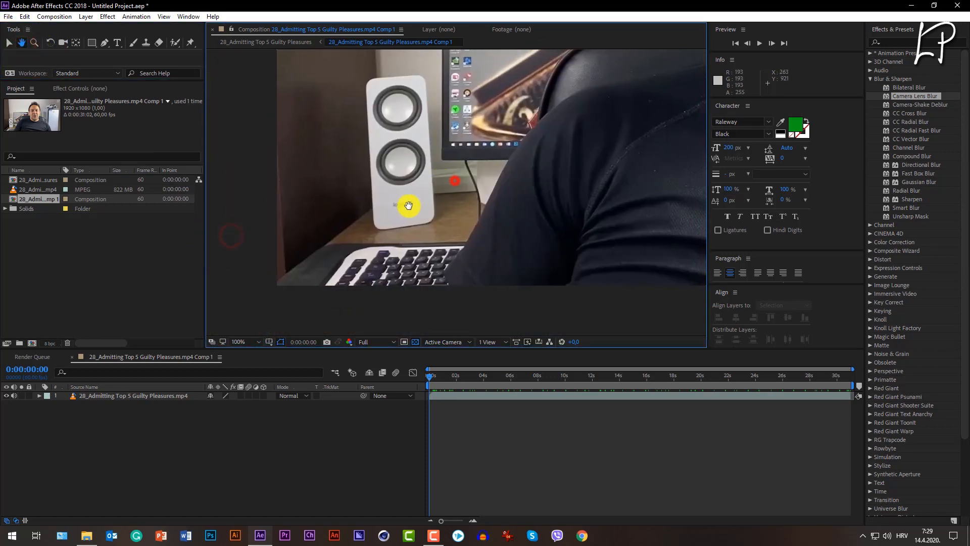
{"action": "left_click", "coordinate": [90, 44]}
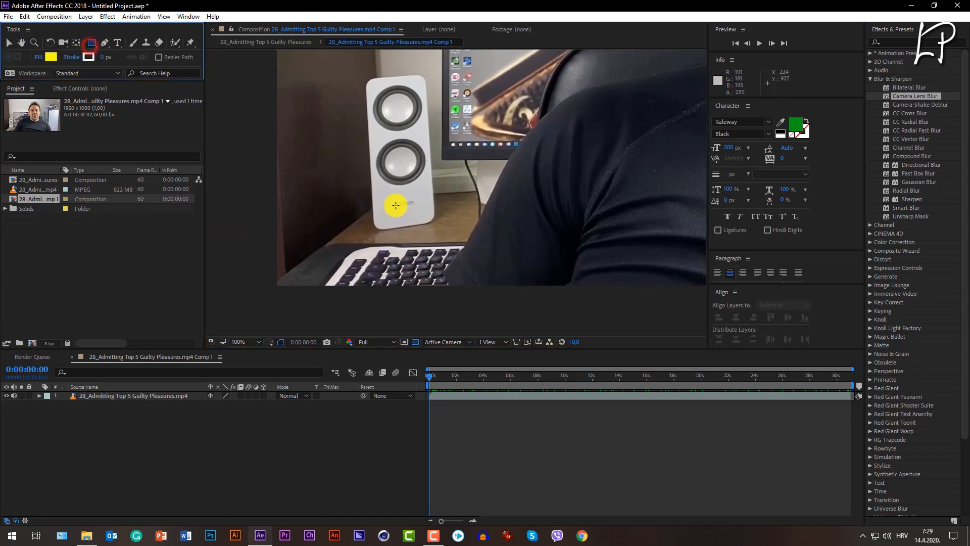
{"action": "left_click_drag", "start_coordinate": [389, 197], "coordinate": [425, 212]}
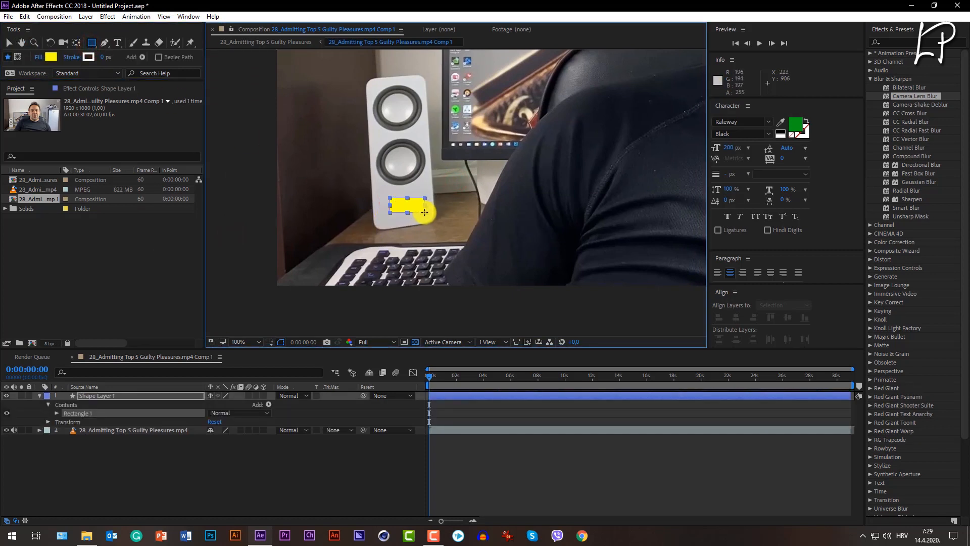
Set the rectangle's fill to a colour sampled from the speaker just below it and turn off its stroke.
{"action": "left_click", "coordinate": [57, 413]}
{"action": "left_click", "coordinate": [65, 438]}
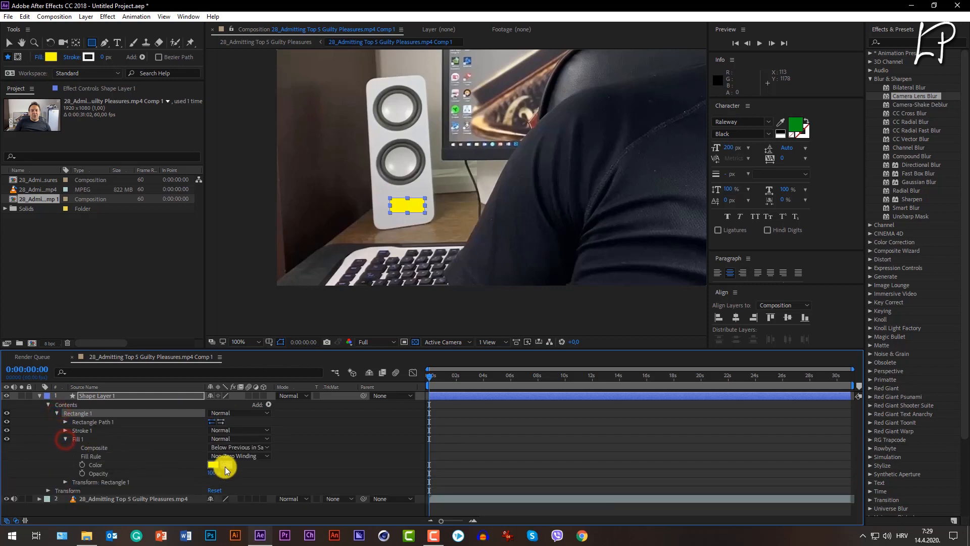
{"action": "left_click", "coordinate": [226, 466]}
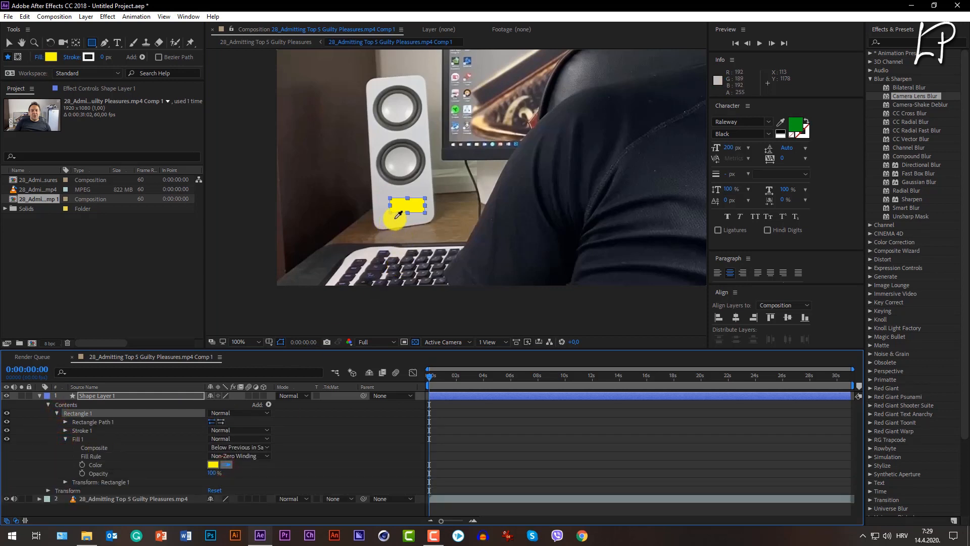
{"action": "left_click", "coordinate": [395, 217]}
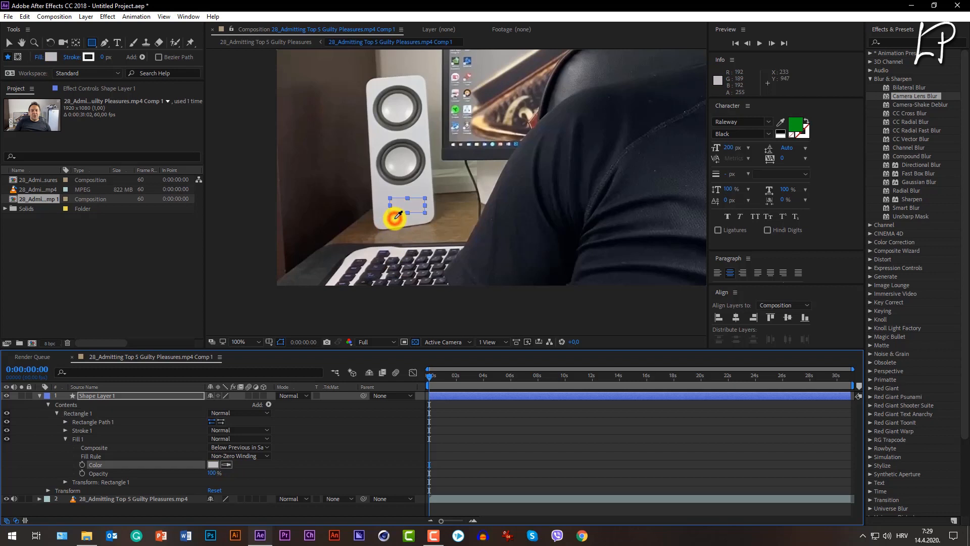
{"action": "left_click", "coordinate": [9, 430]}
{"action": "left_click", "coordinate": [98, 513]}
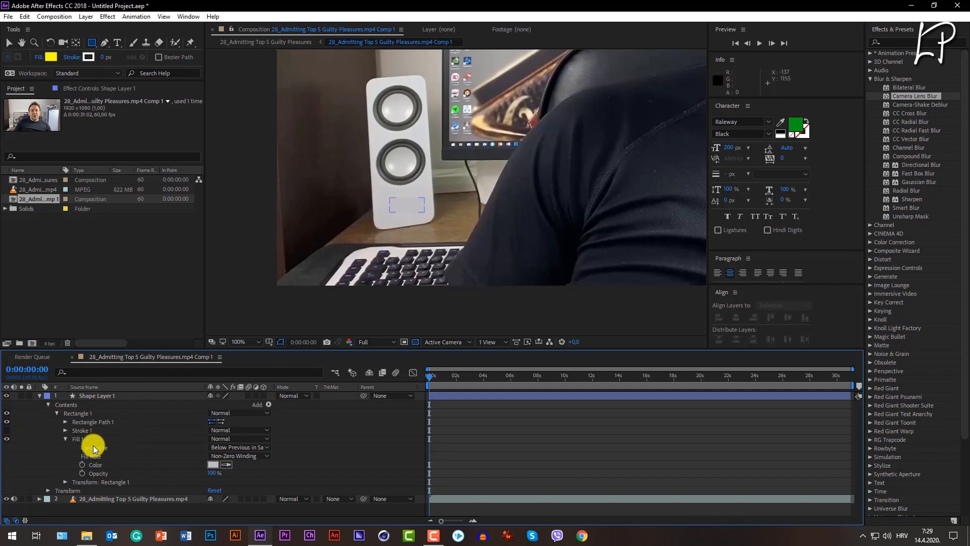
Resample the rectangle's fill from the speaker surface above and beside it, and check the cover-up in the full frame.
{"action": "left_click", "coordinate": [227, 464]}
{"action": "left_click", "coordinate": [407, 192]}
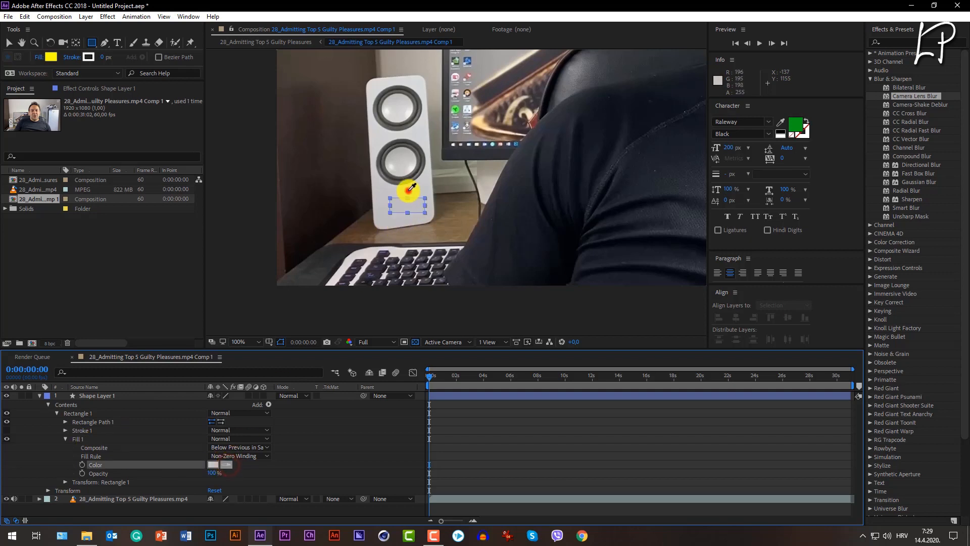
{"action": "left_click", "coordinate": [273, 511]}
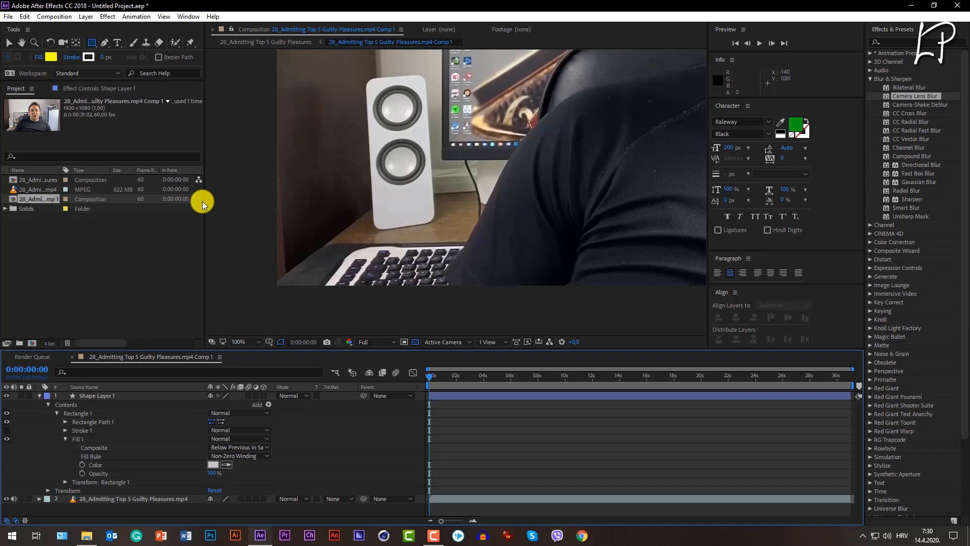
{"action": "left_click", "coordinate": [226, 464]}
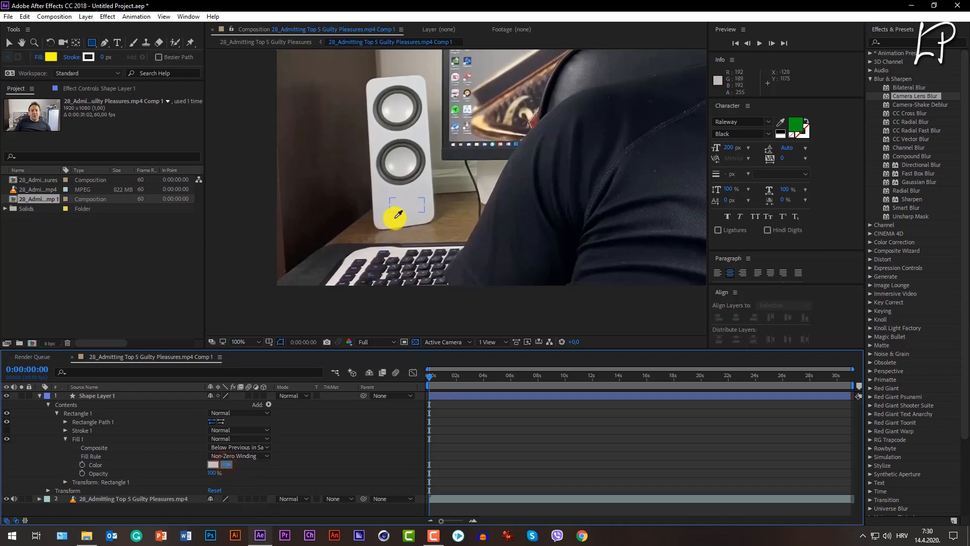
{"action": "left_click", "coordinate": [289, 505]}
{"action": "left_click", "coordinate": [256, 342]}
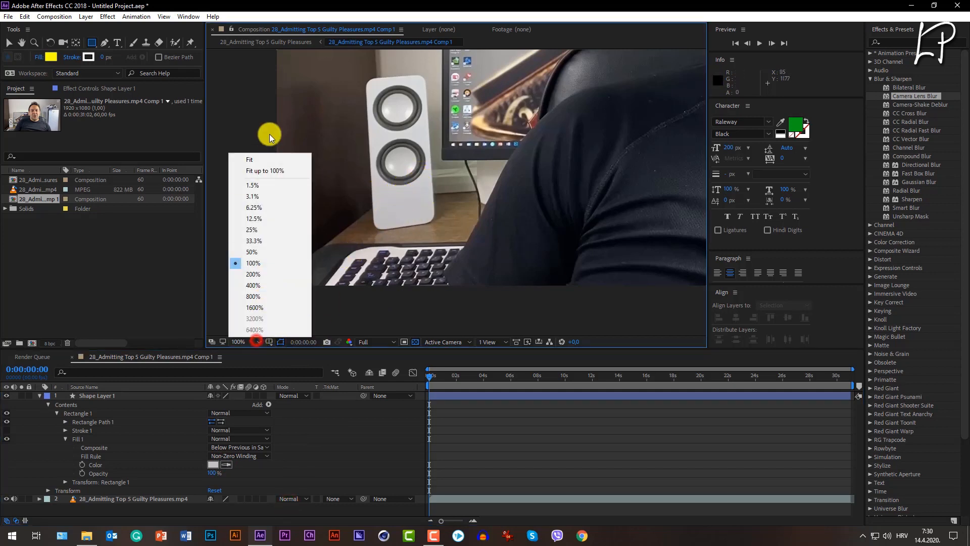
{"action": "left_click", "coordinate": [266, 159]}
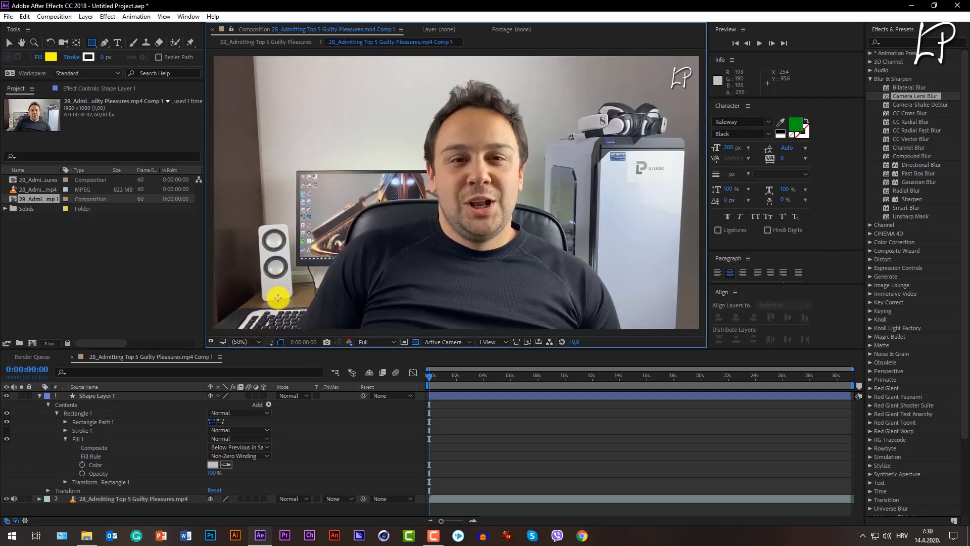
Collapse the shape layer's properties and delete the layer from the composition.
{"action": "left_click", "coordinate": [40, 395]}
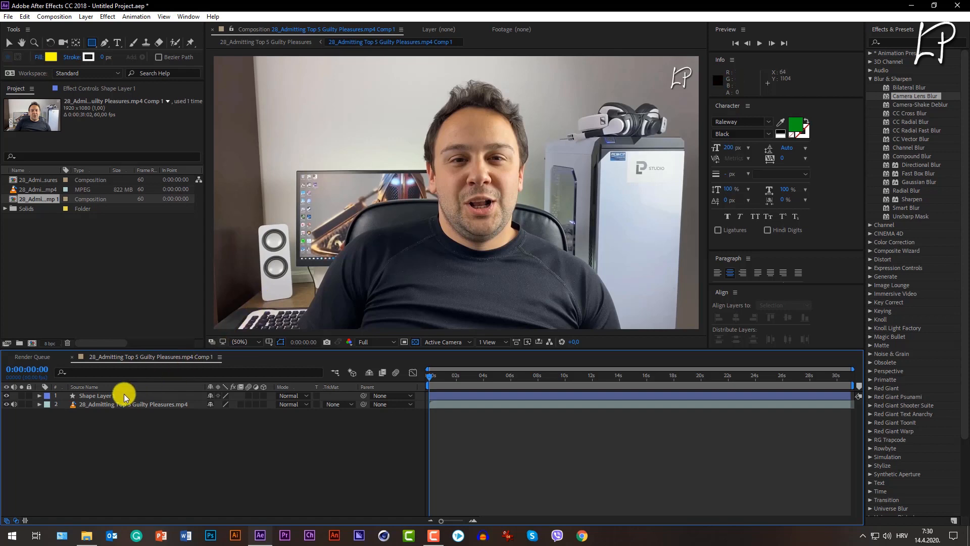
{"action": "left_click", "coordinate": [107, 399]}
{"action": "key", "text": "Delete"}
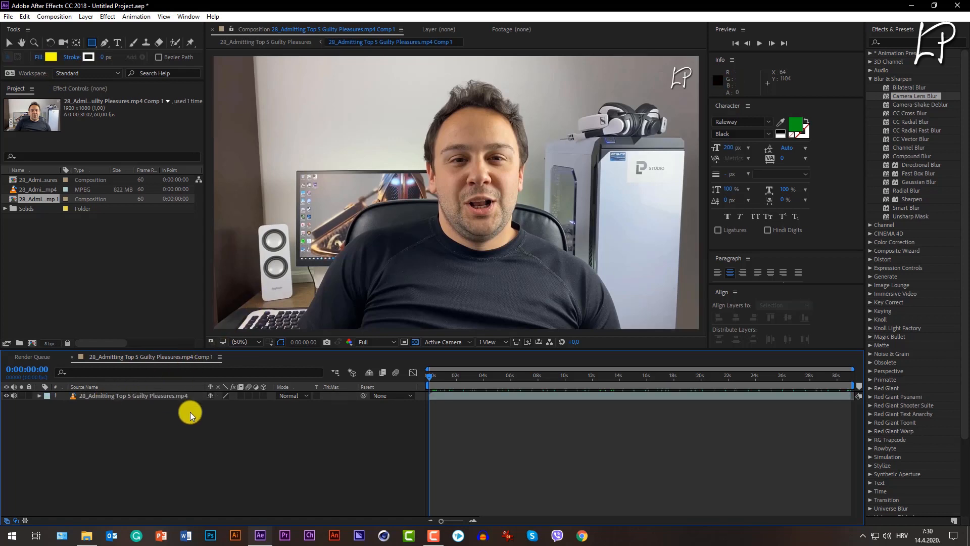